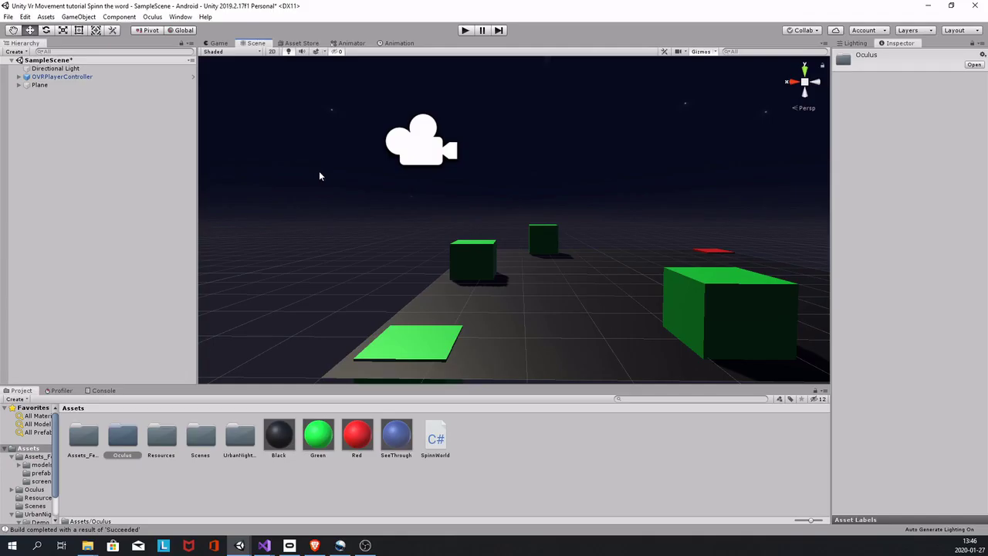
scroll(587, 205, "down", 5)
left_click_drag(597, 158, 580, 209, "alt")
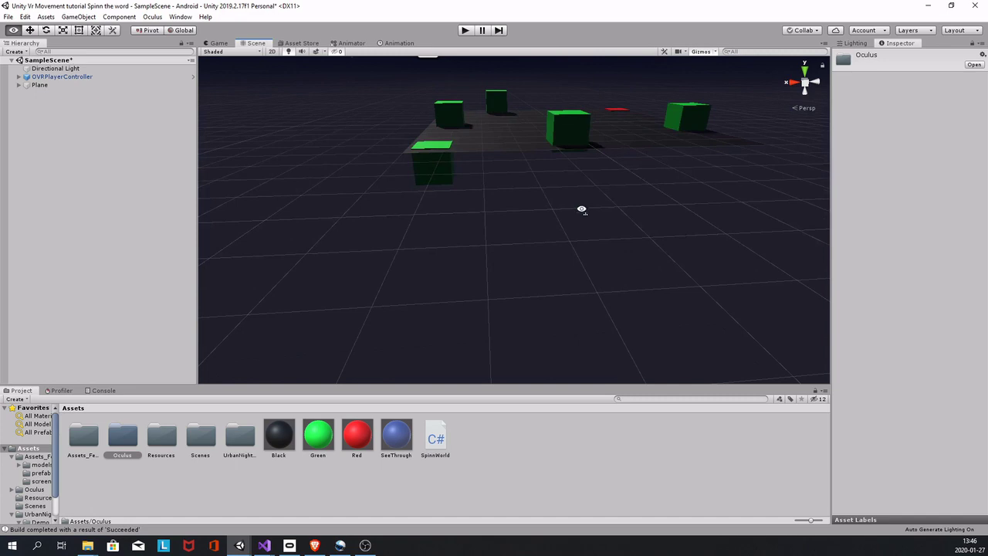
scroll(536, 172, "up", 5)
scroll(532, 181, "down", 5)
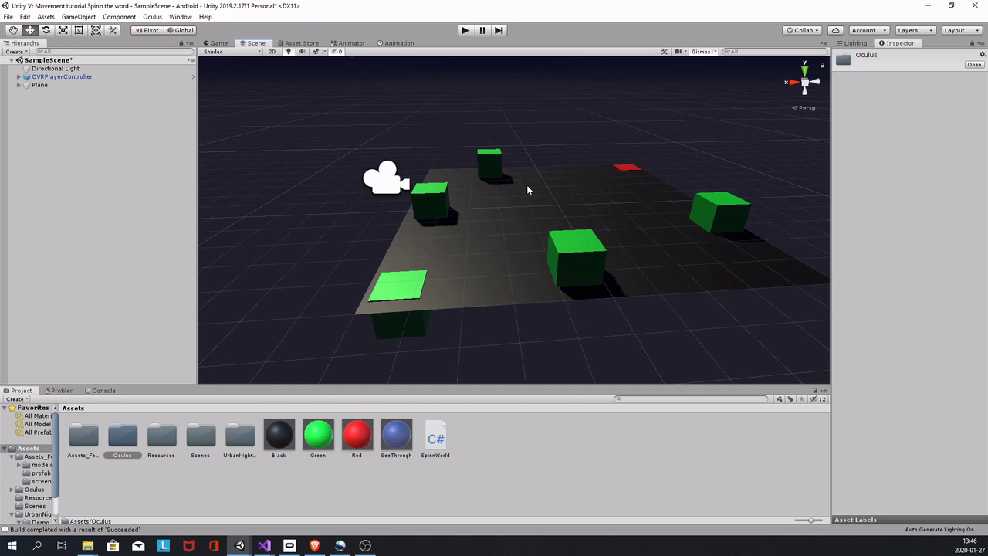
Check the file size, latest version and release date of Oculus Integration on its Asset Store page.
left_click(302, 44)
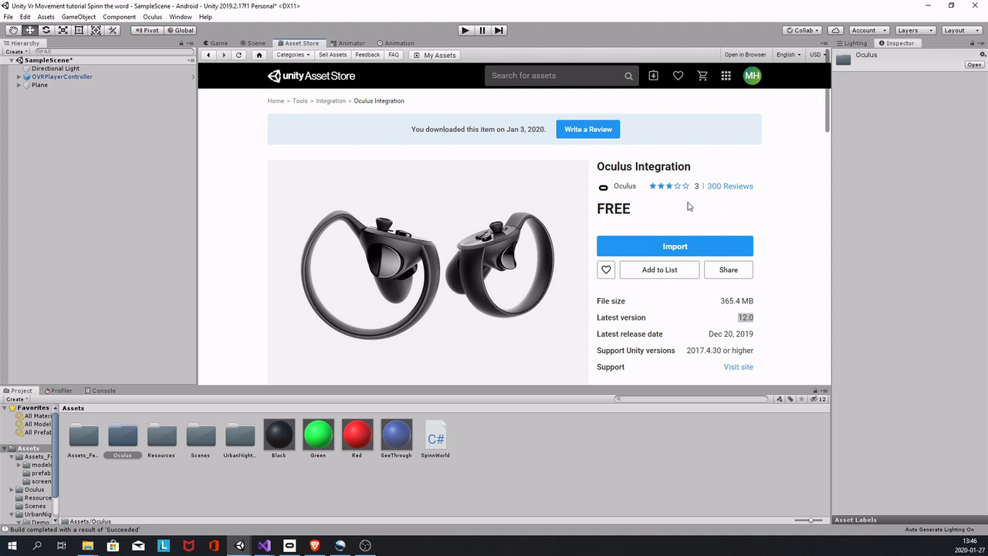
left_click(737, 310)
left_click_drag(758, 331, 703, 338)
left_click(702, 344)
left_click(757, 335)
left_click(707, 333)
left_click_drag(713, 304, 770, 337)
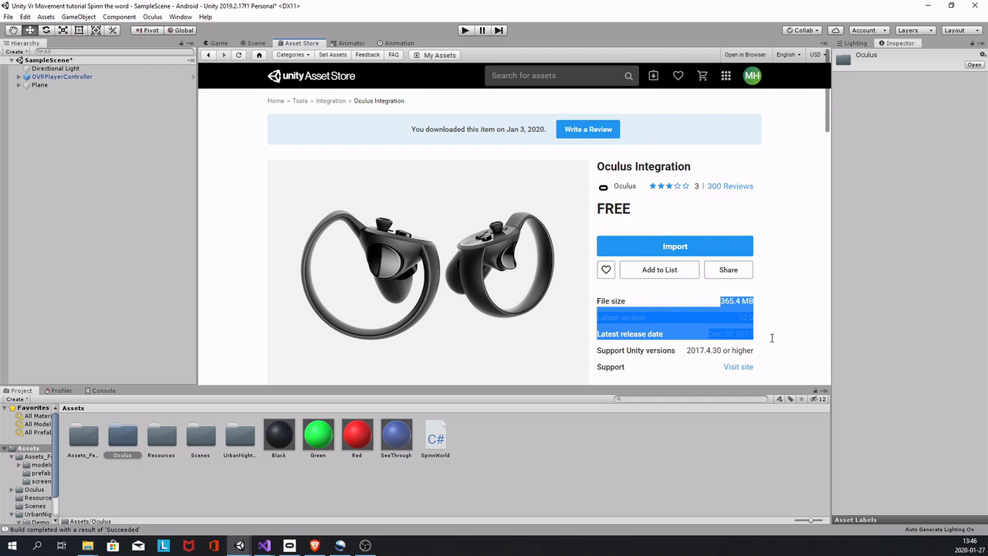
left_click(772, 342)
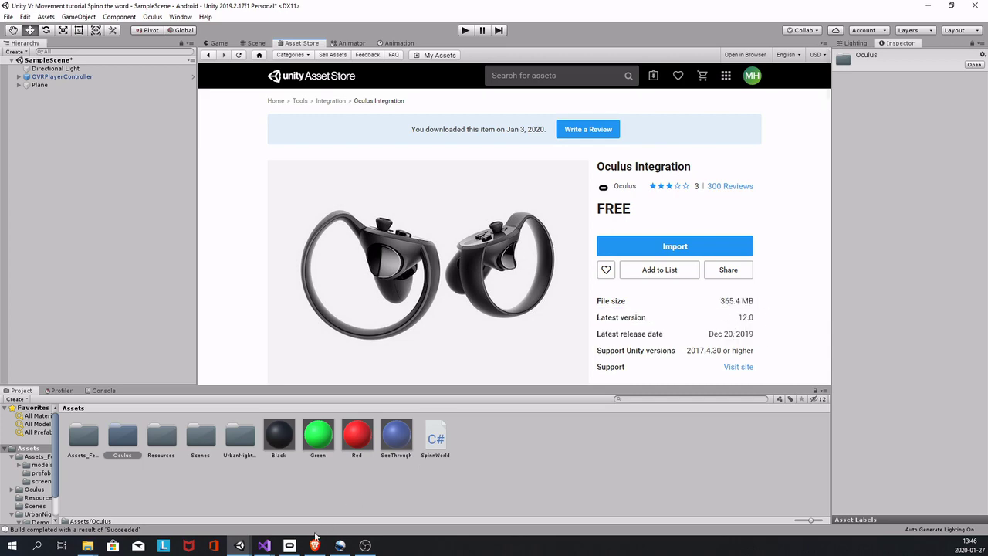
Switch to the Brave browser, open the Unity Integration Archive page from the Google results, and agree to the download terms for version 1.42.0.
left_click(315, 545)
left_click(231, 56)
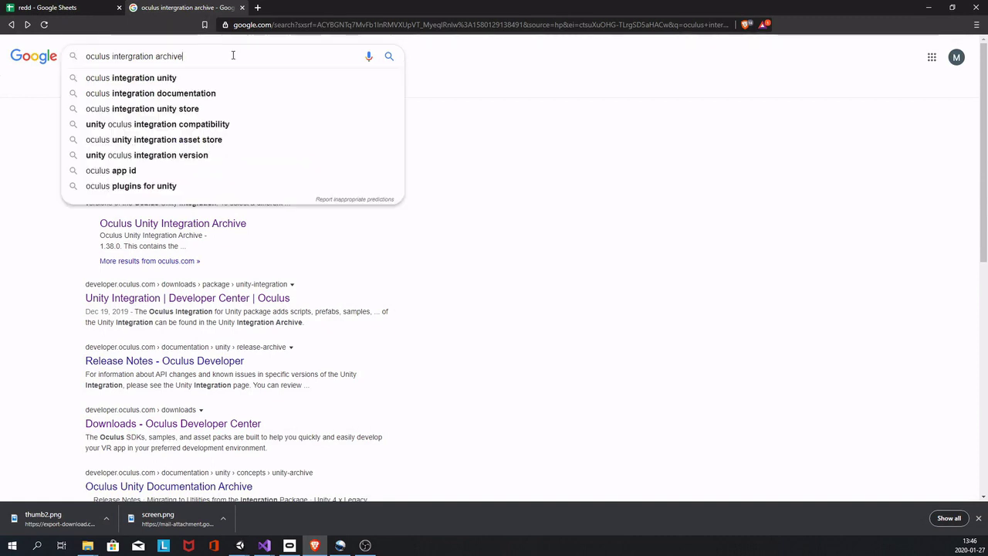
triple_click(158, 55)
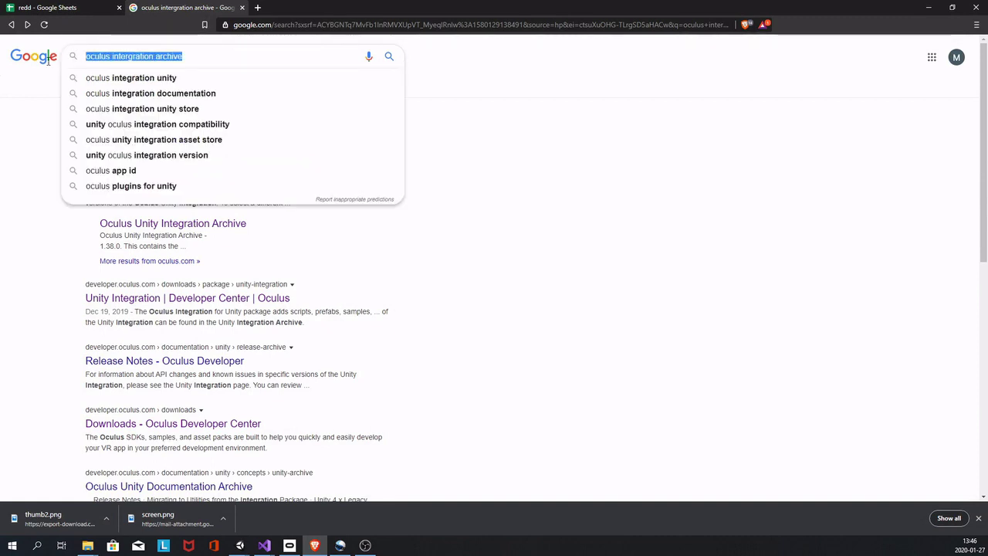
left_click(206, 56)
left_click(479, 125)
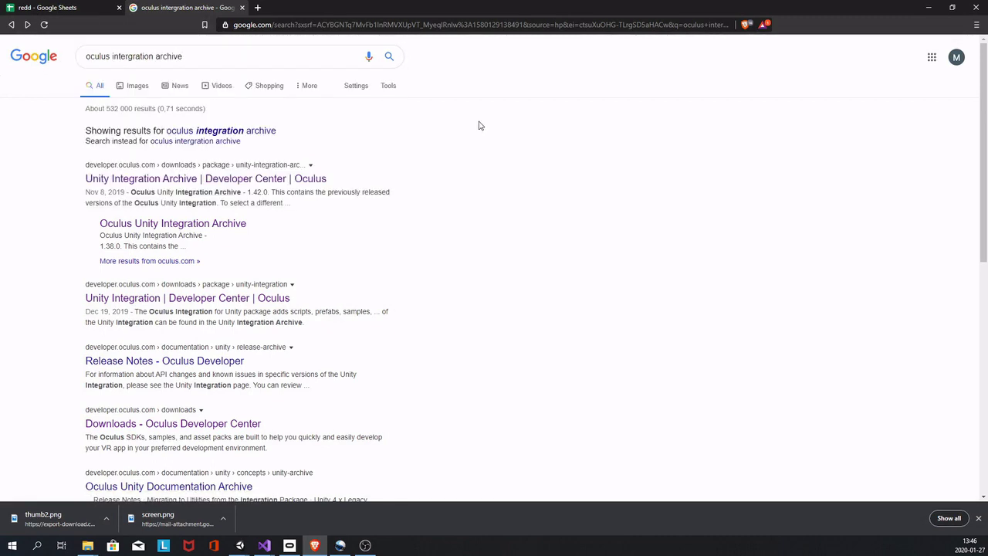
left_click(196, 179)
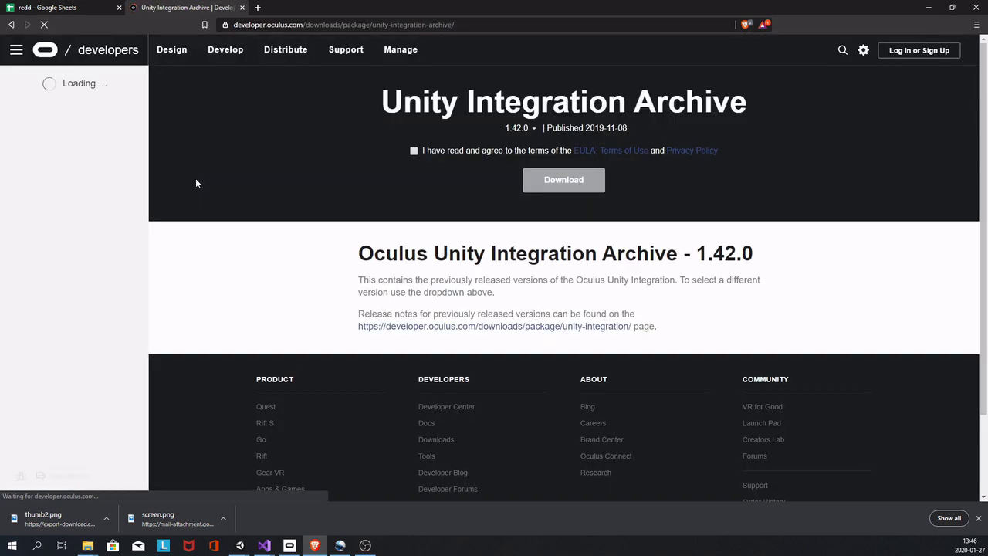
left_click(414, 150)
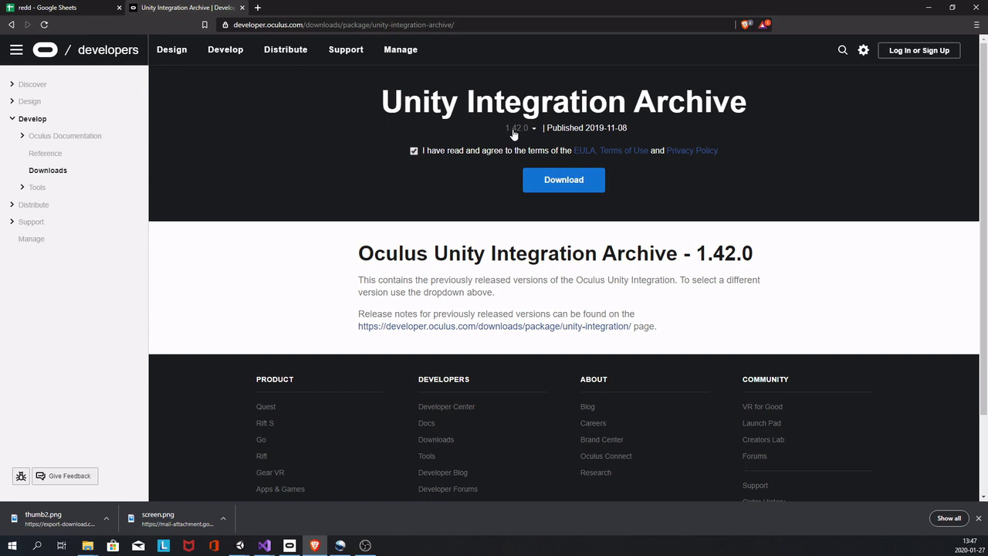
left_click(929, 7)
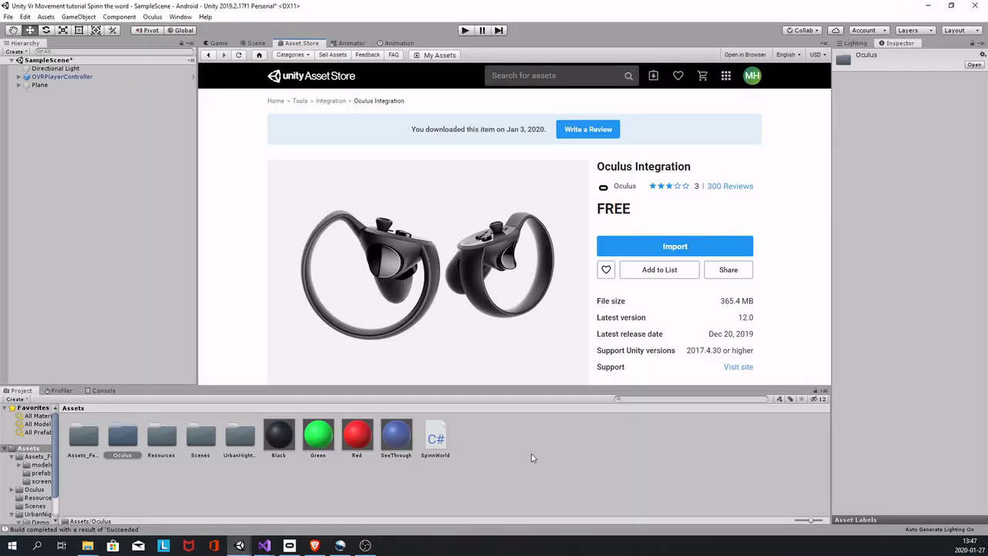
Switch to File Explorer and locate the Oculus folder inside the Assets of the CarVideo project in M4k Vr Studios.
left_click(502, 462)
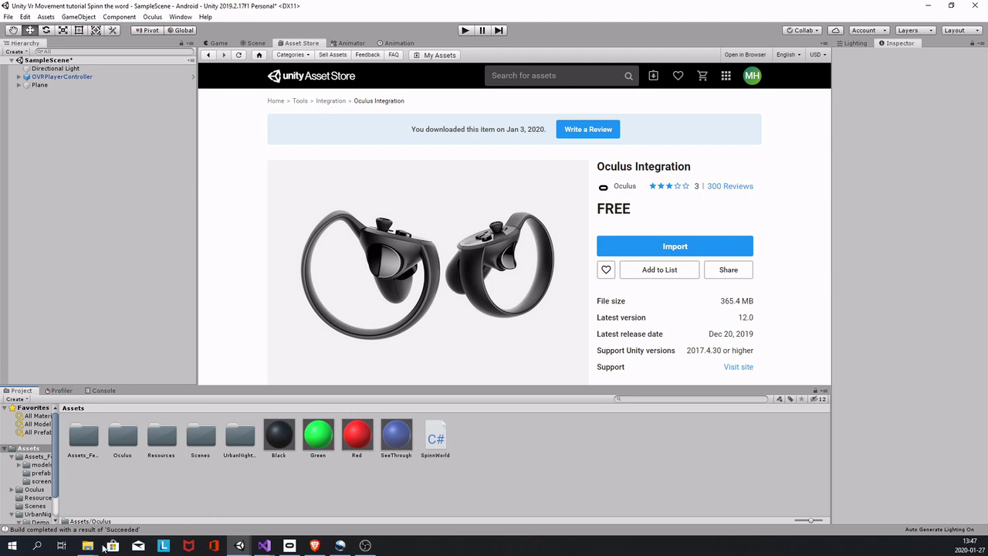
mouse_move(91, 547)
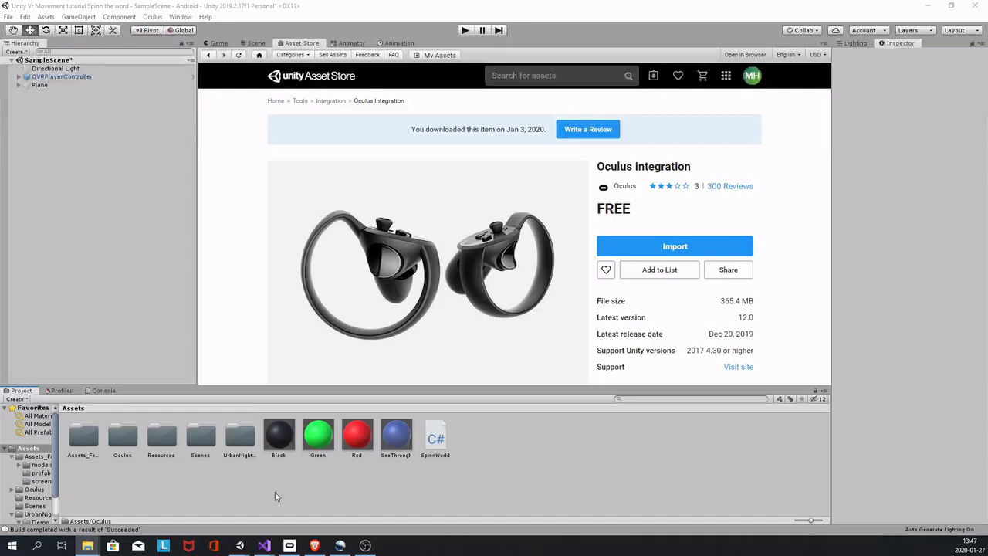
key("alt+Tab")
left_click_drag(892, 212, 583, 212)
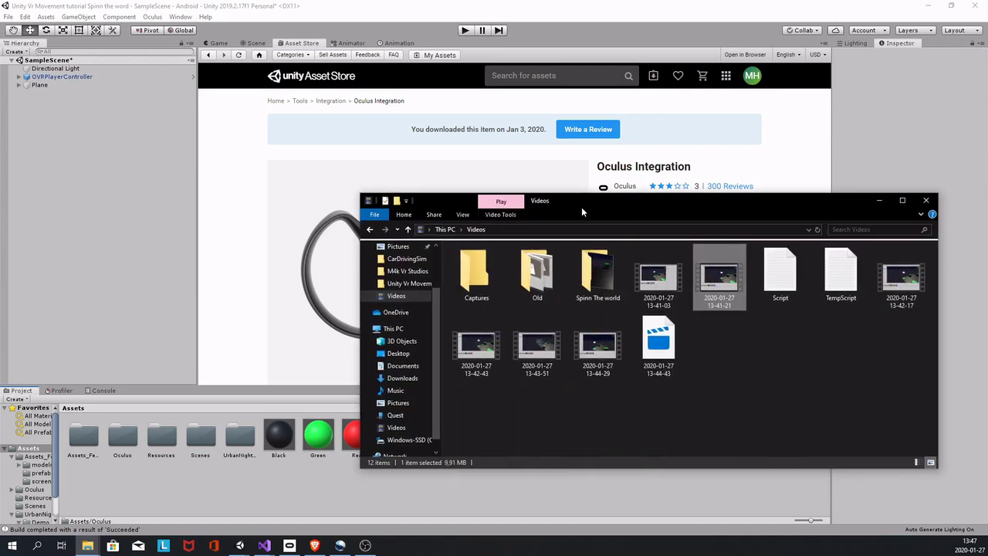
left_click(407, 271)
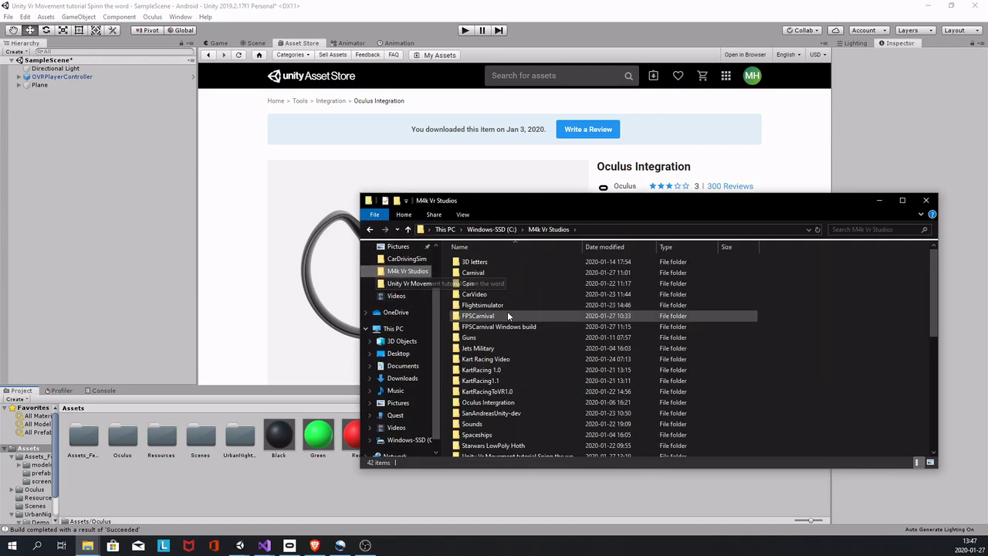
double_click(474, 295)
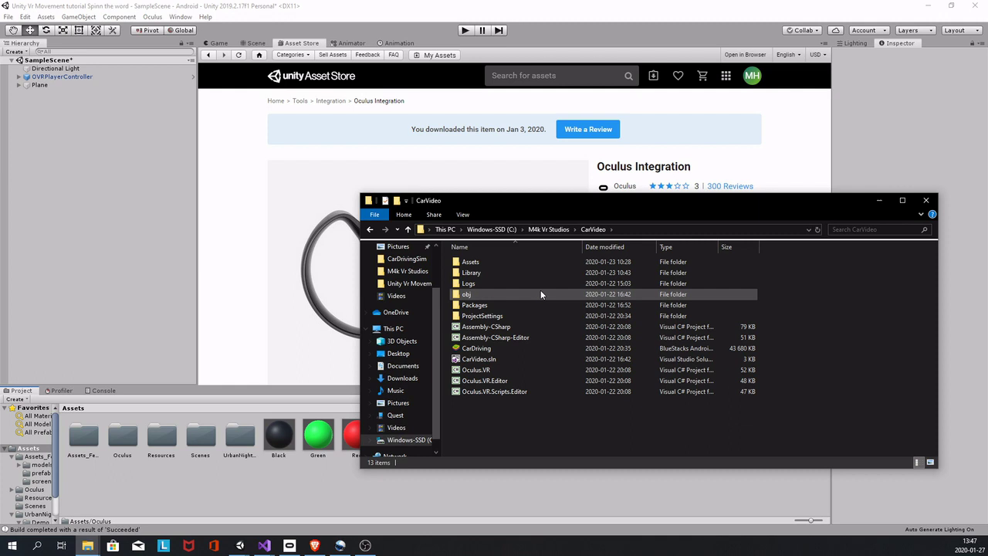
double_click(469, 262)
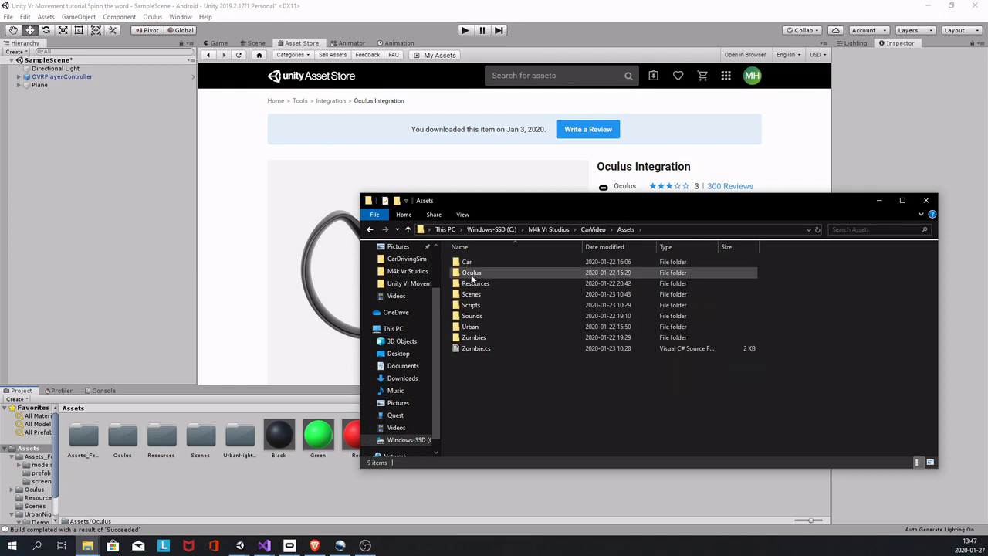
left_click(472, 274)
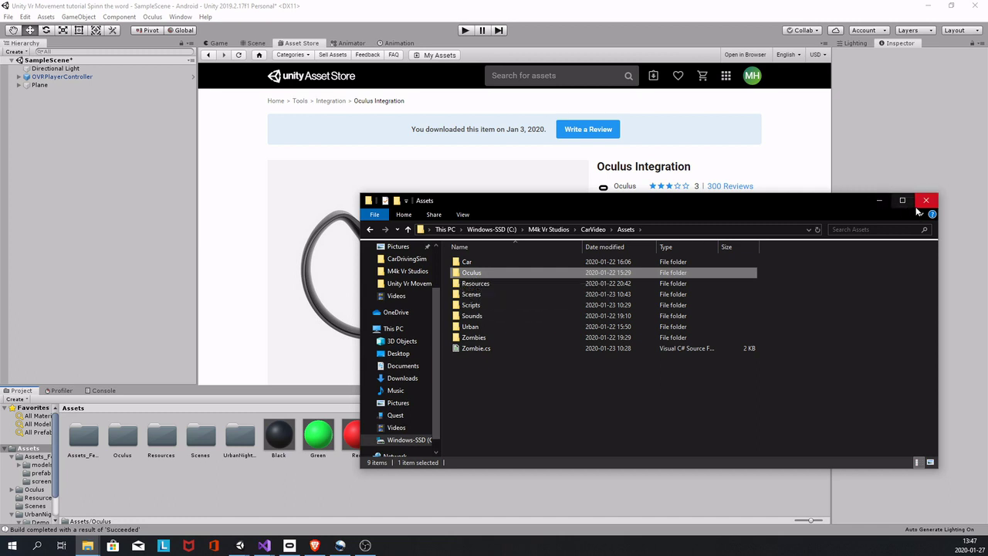
left_click(926, 199)
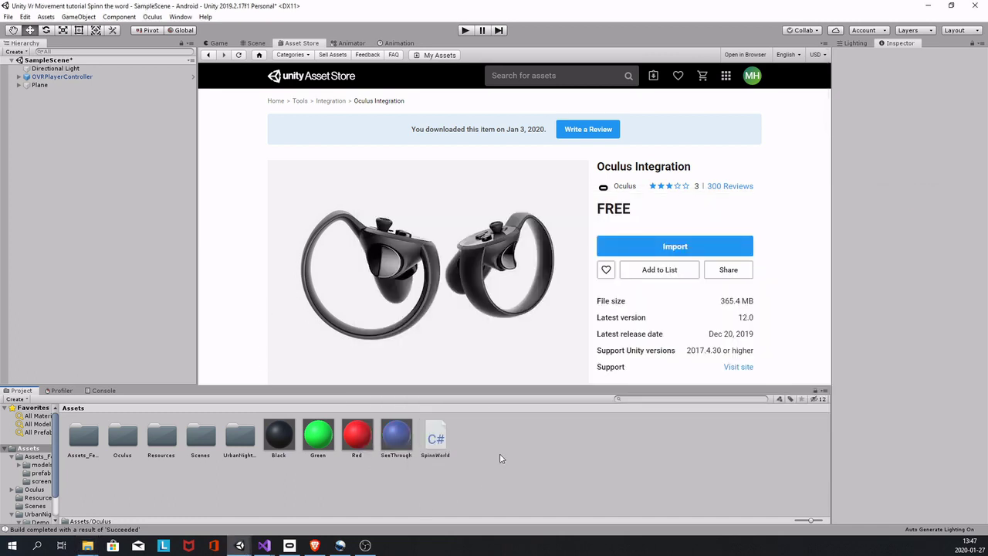
Browse for a custom package to import, select OculusIntegration_1.42.0 in the Oculus Intergration folder, and cancel the import.
right_click(480, 442)
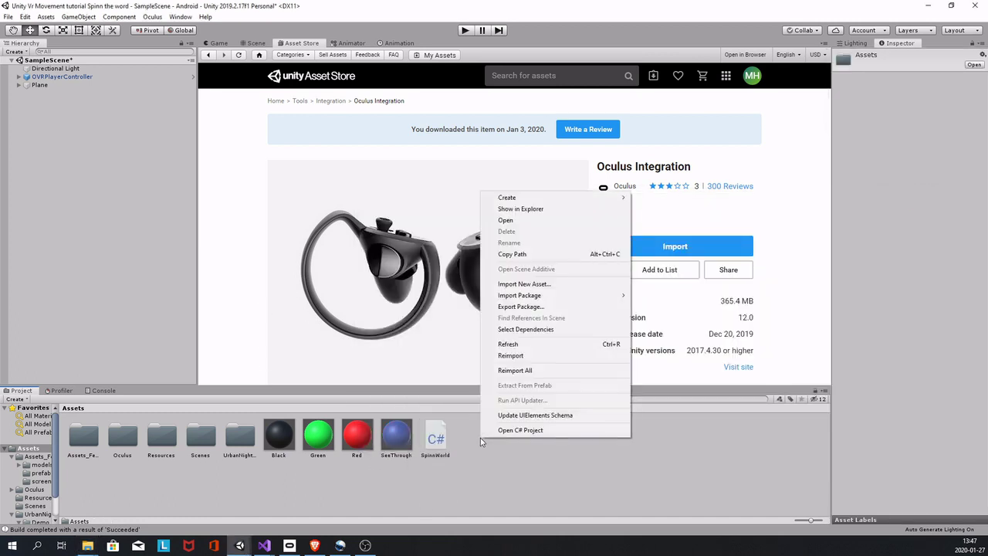
mouse_move(553, 297)
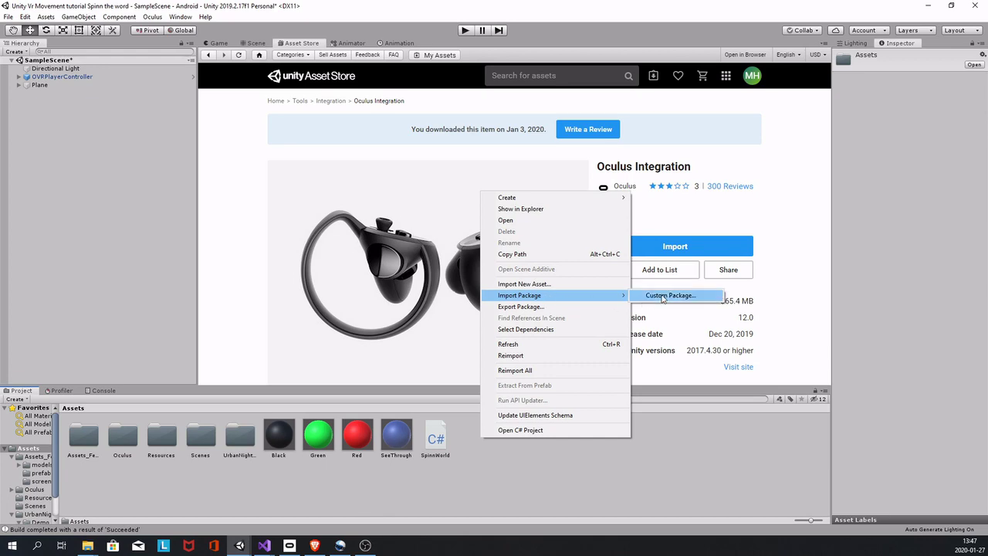
left_click(668, 296)
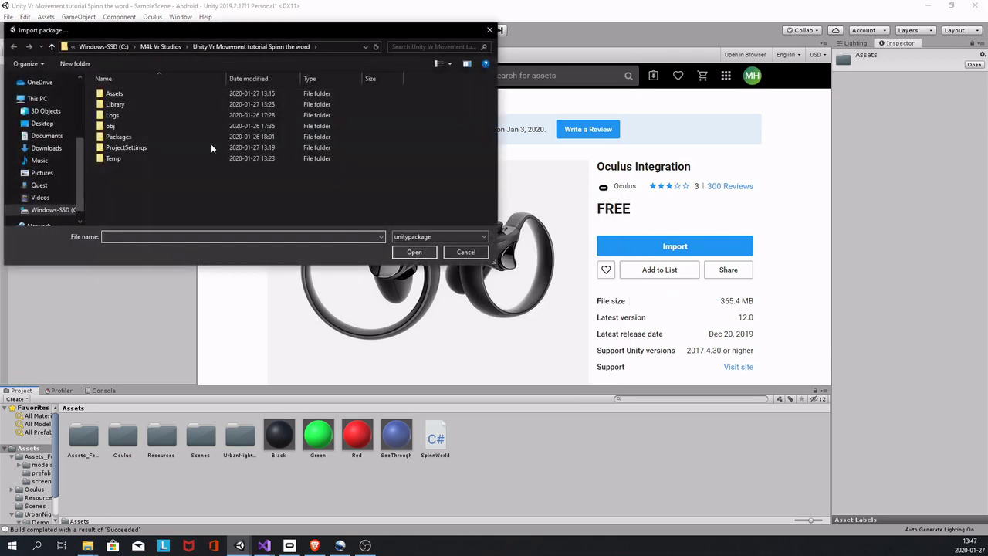
left_click(52, 46)
scroll(153, 171, "down", 2)
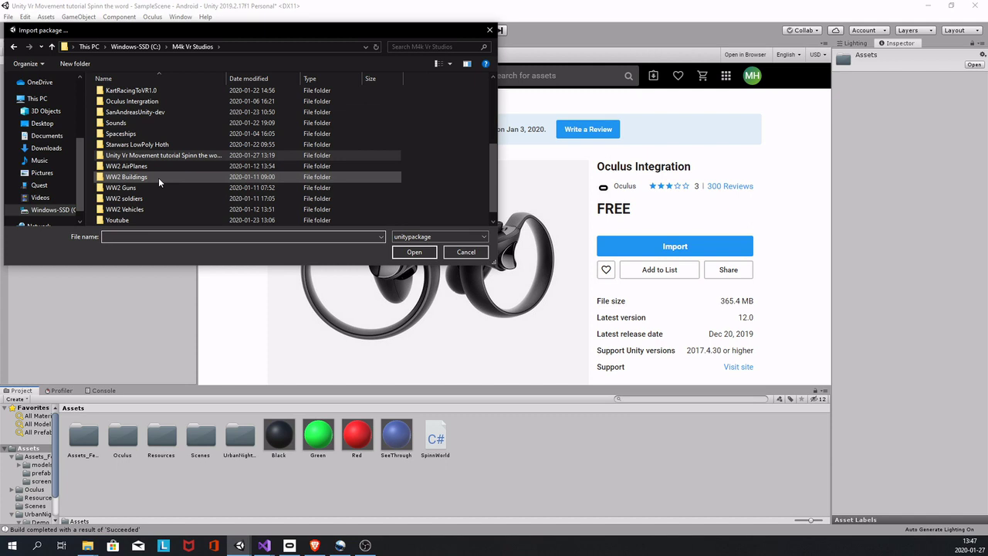
double_click(132, 101)
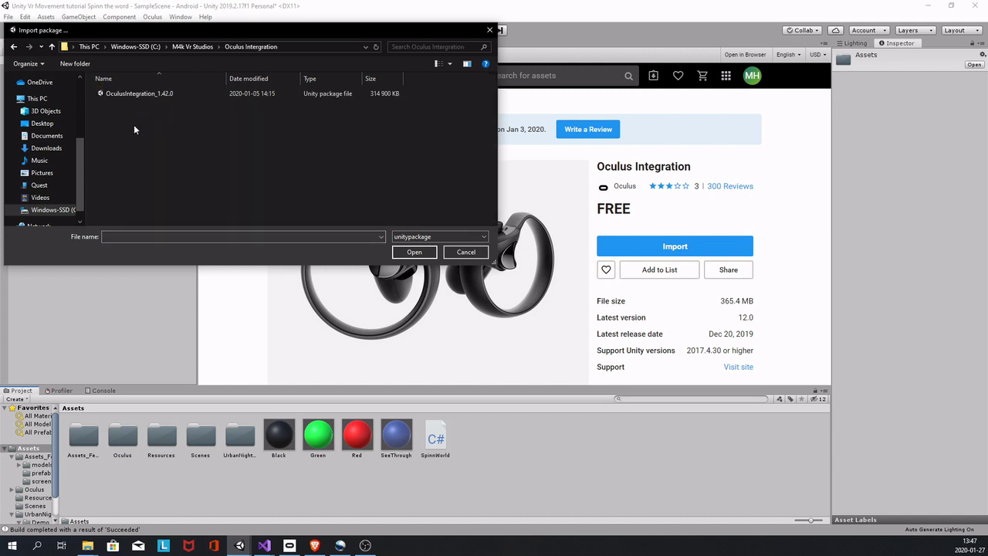
left_click(138, 94)
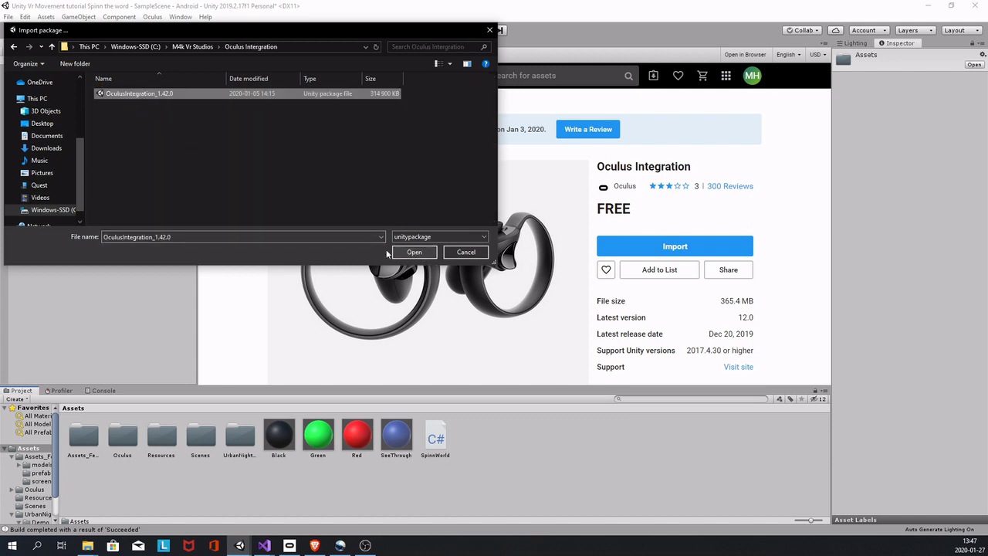
left_click(488, 32)
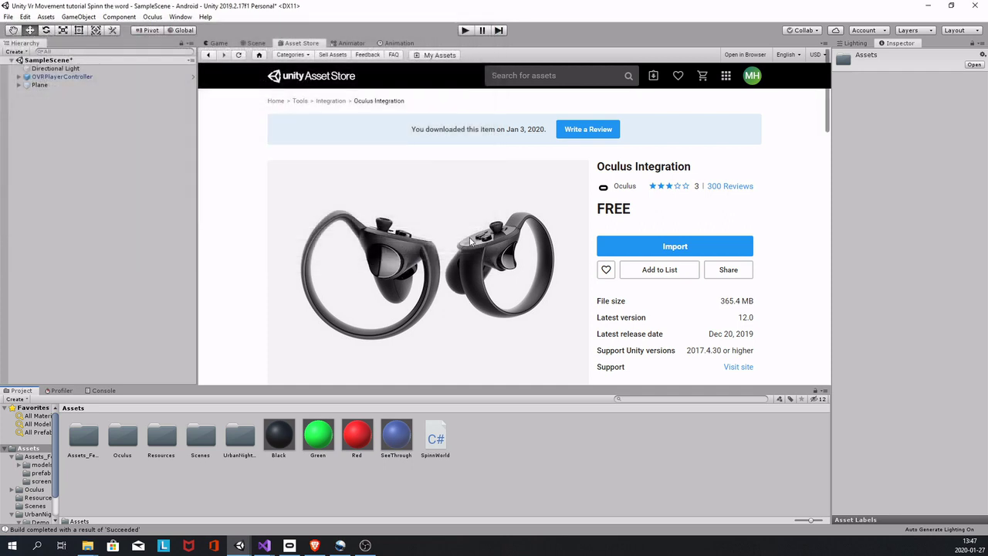
Return to the Scene view and expand OVRPlayerController to show its child objects.
left_click(217, 43)
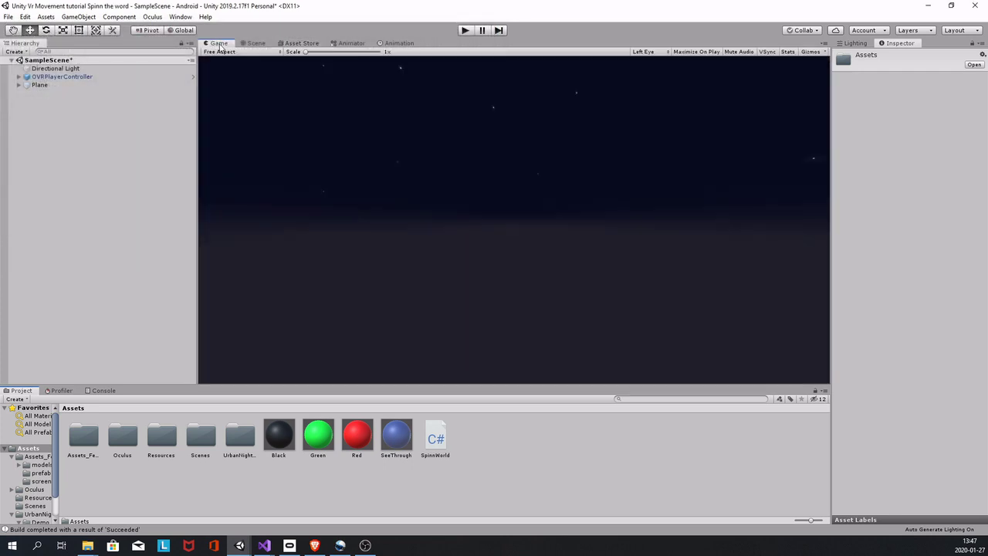
left_click(253, 43)
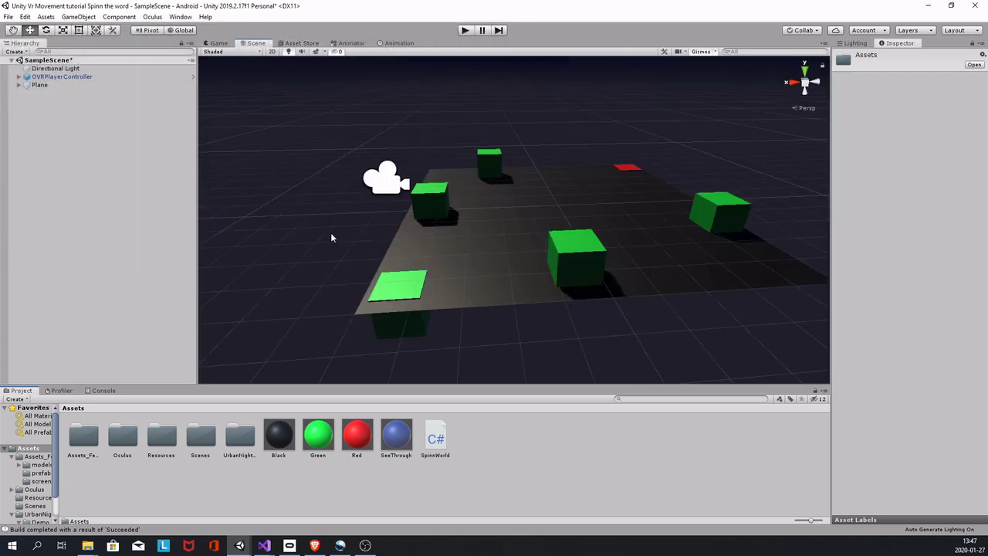
left_click(62, 76)
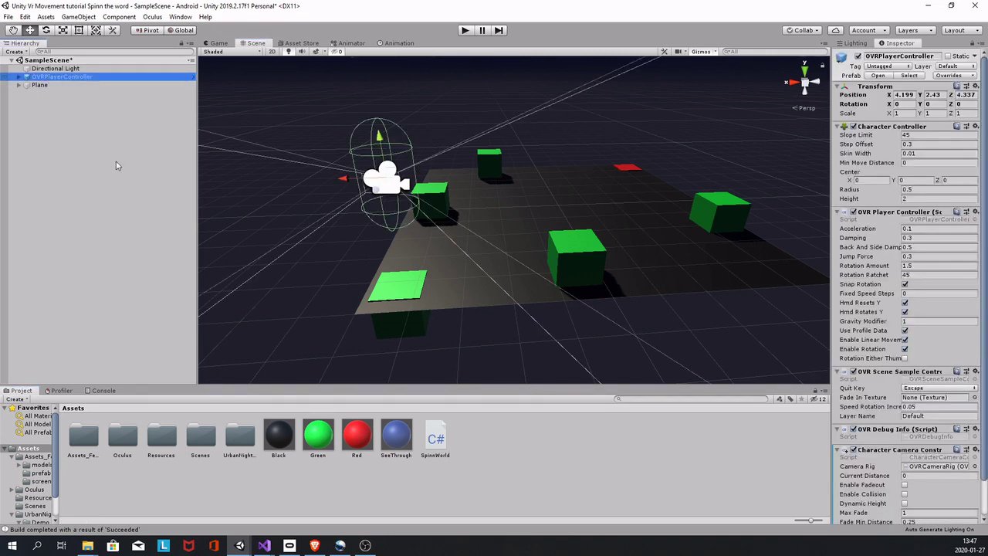
left_click(19, 76)
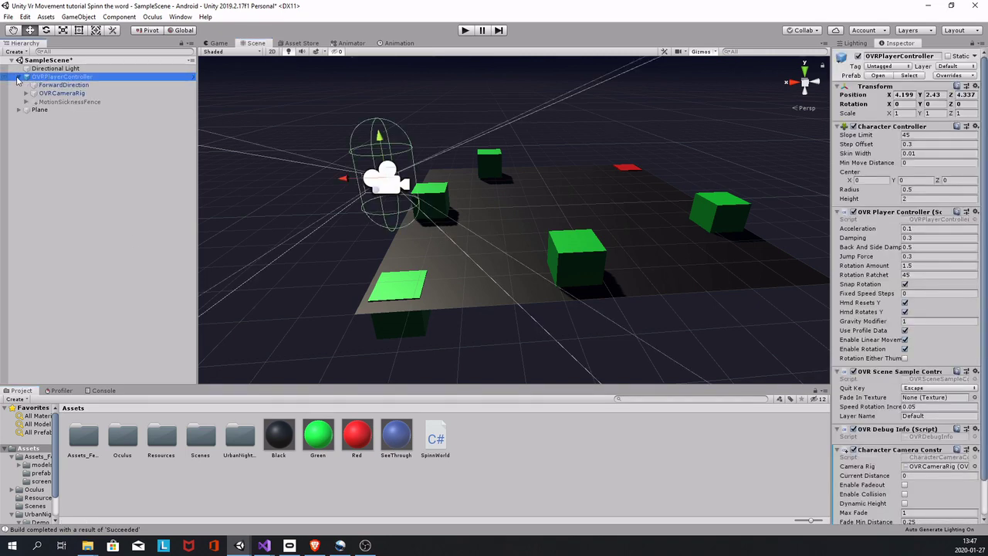
Enable the MotionSicknessFence object to preview it around the player camera, and disable it again.
left_click(71, 102)
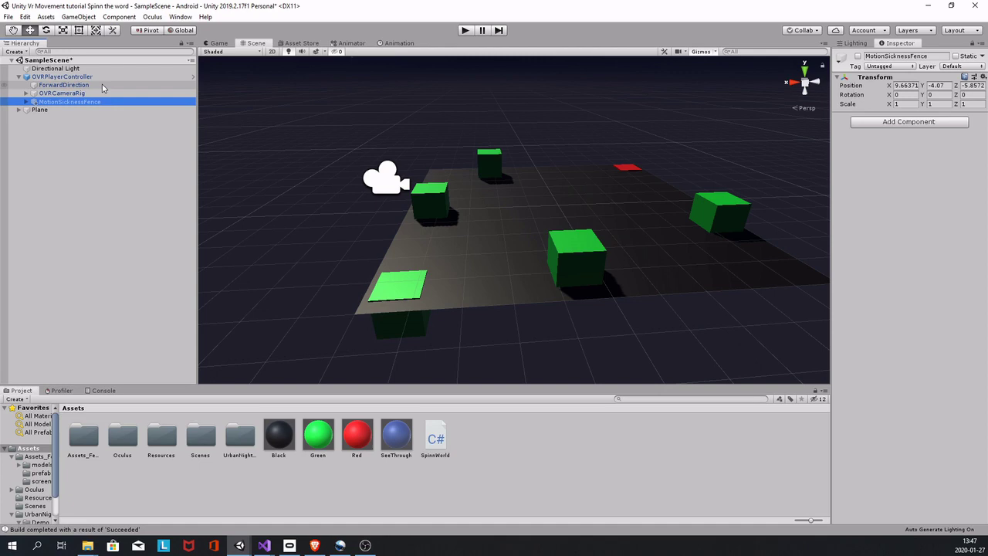
left_click(858, 56)
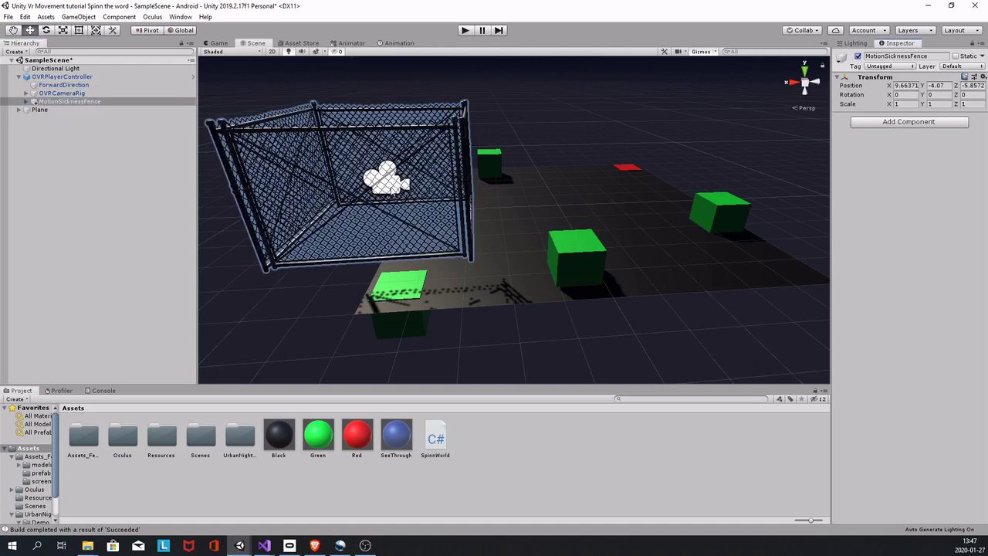
left_click(858, 56)
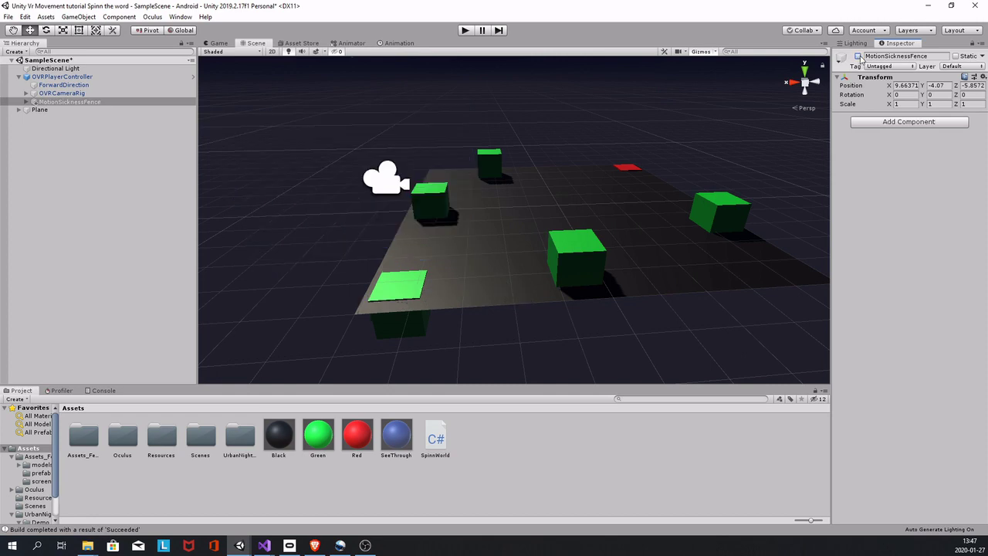
left_click(115, 177)
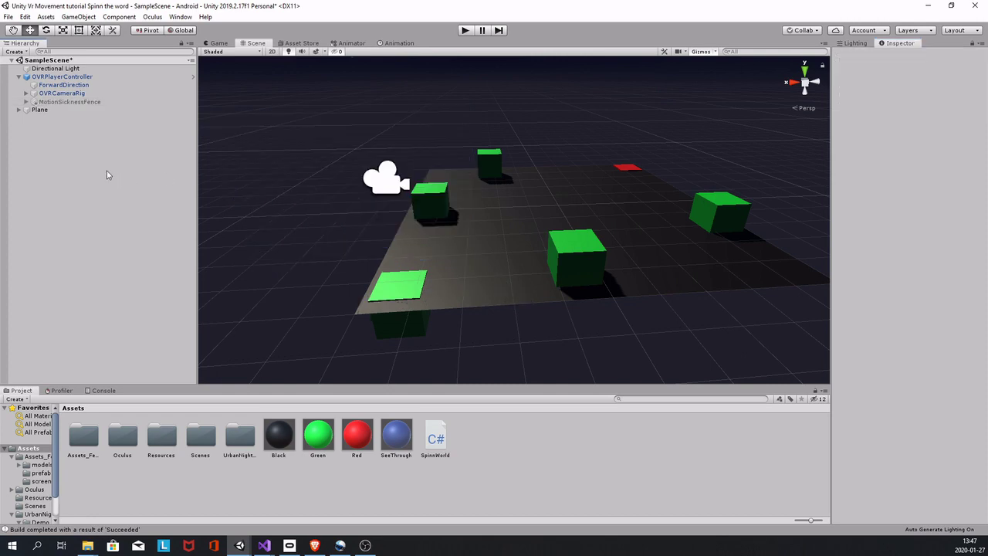
Select the Plane object and inspect it with its cubes up close in the scene.
left_click(36, 111)
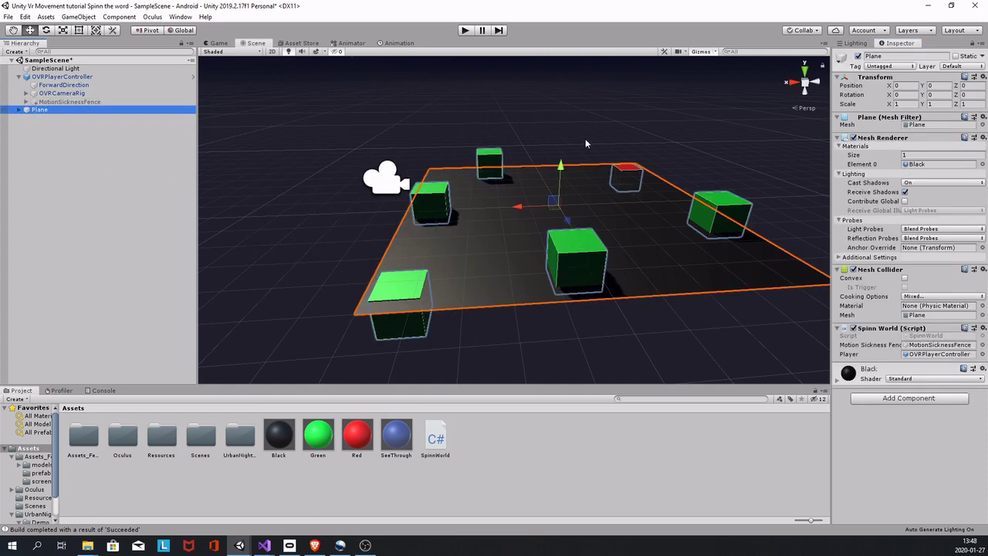
scroll(596, 259, "up", 3)
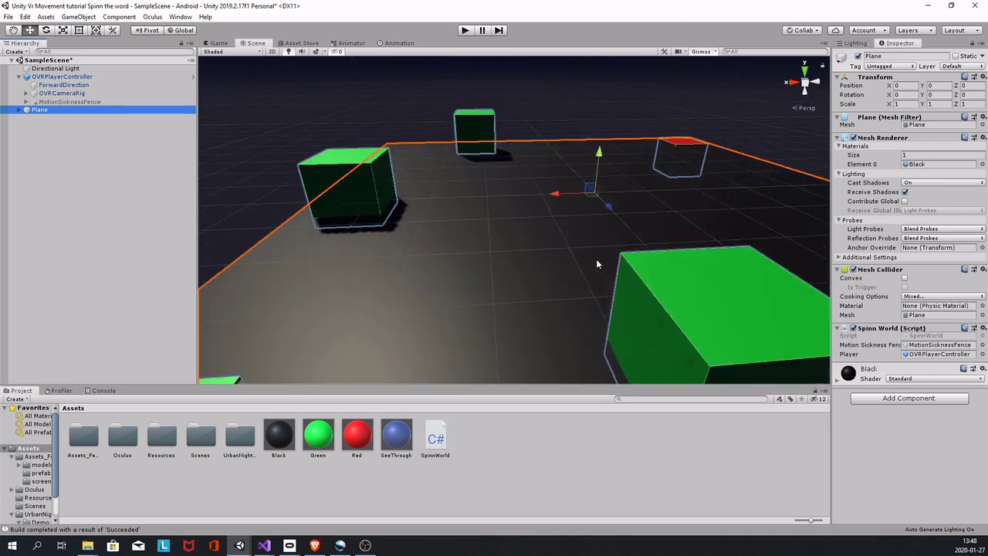
scroll(598, 259, "down", 2)
scroll(633, 260, "up", 1)
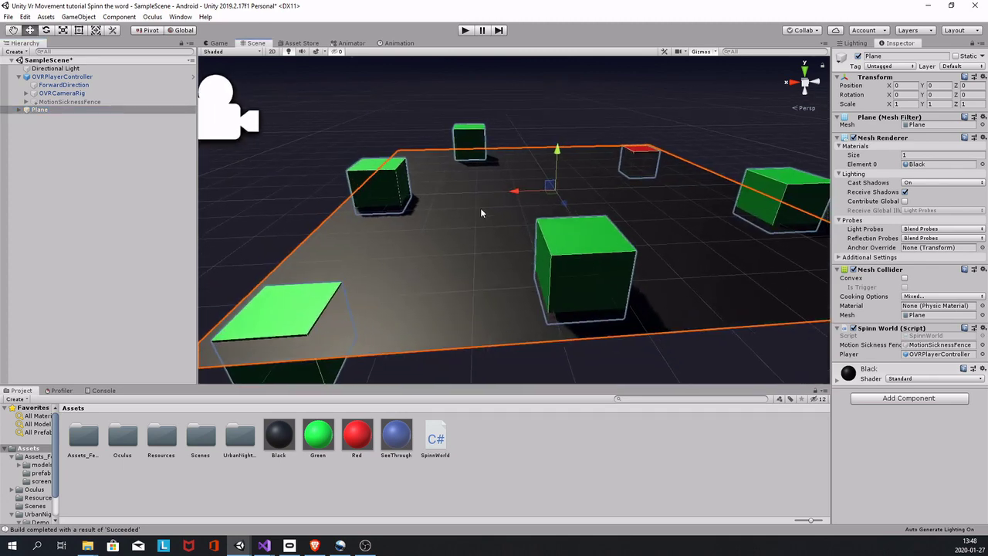
Expand Plane, go through its child cubes from Cube to Cube (5), and collapse it again.
left_click(39, 109)
left_click(26, 110)
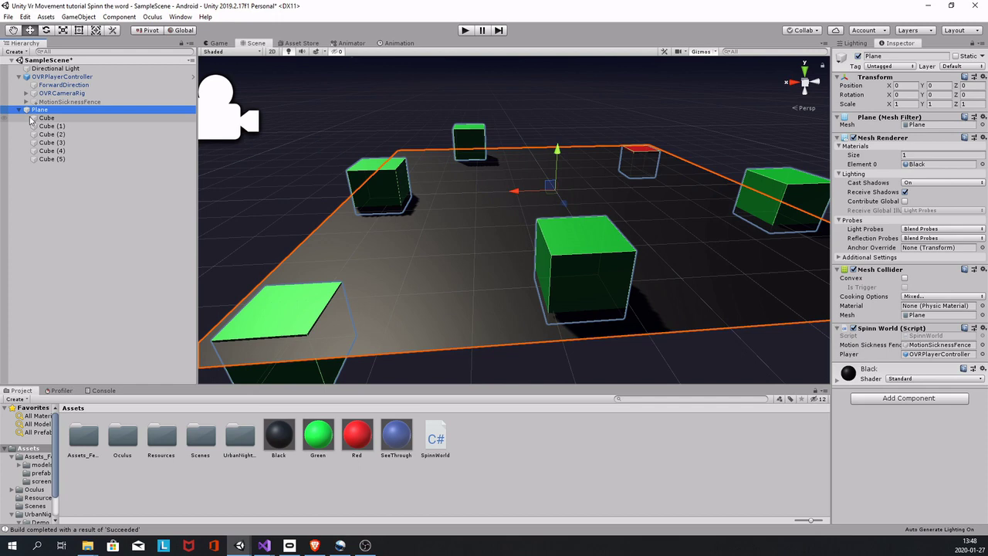
left_click(46, 118)
key("Down")
key("Down")
key("Down")
key("Down")
key("Down")
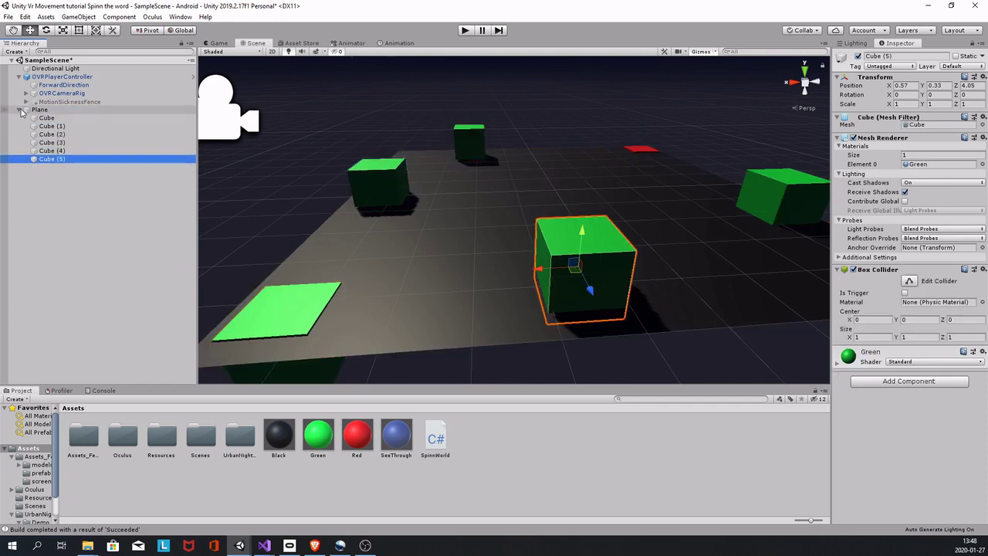
left_click(21, 110)
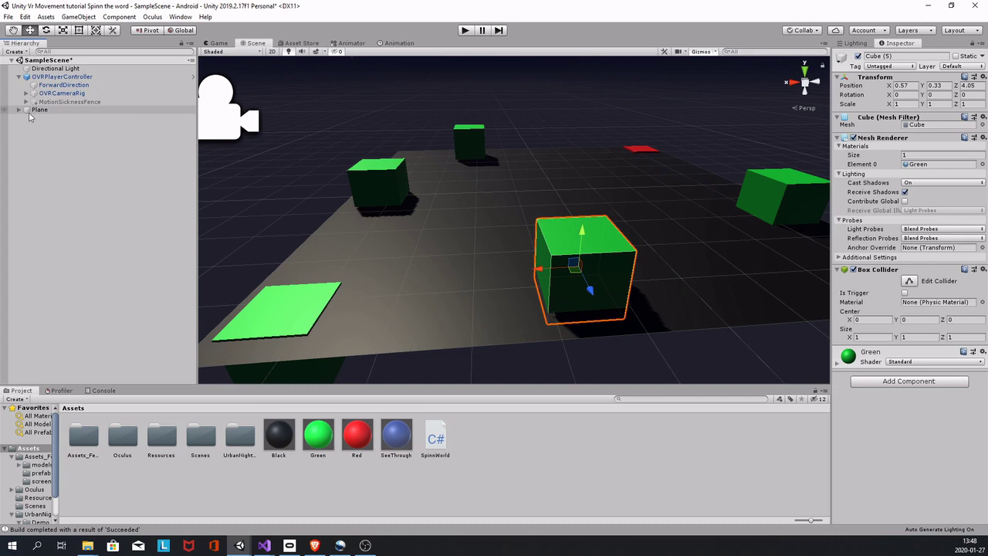
Open the SpinnWorld script attached to Plane in Visual Studio, select all its code briefly, and clear the selection.
left_click(37, 111)
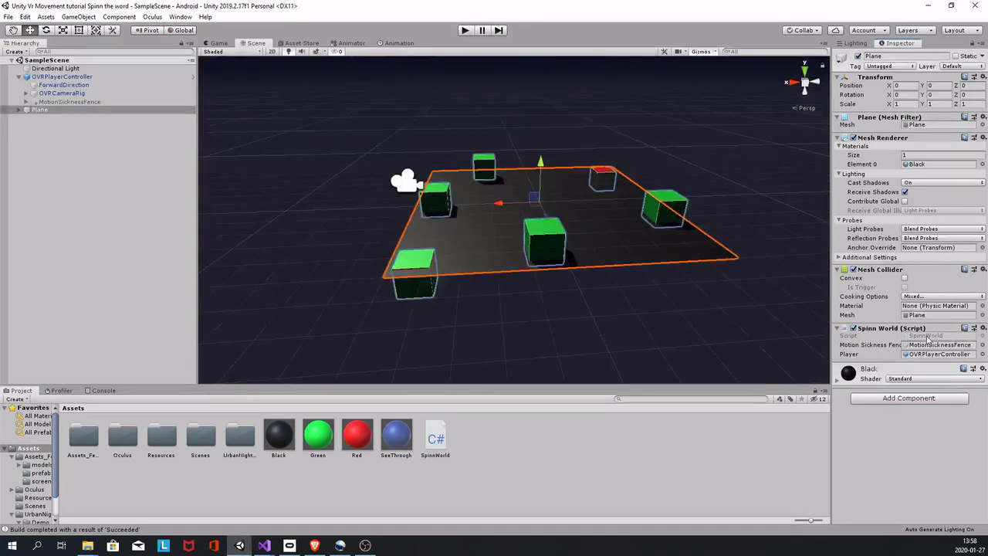
double_click(925, 336)
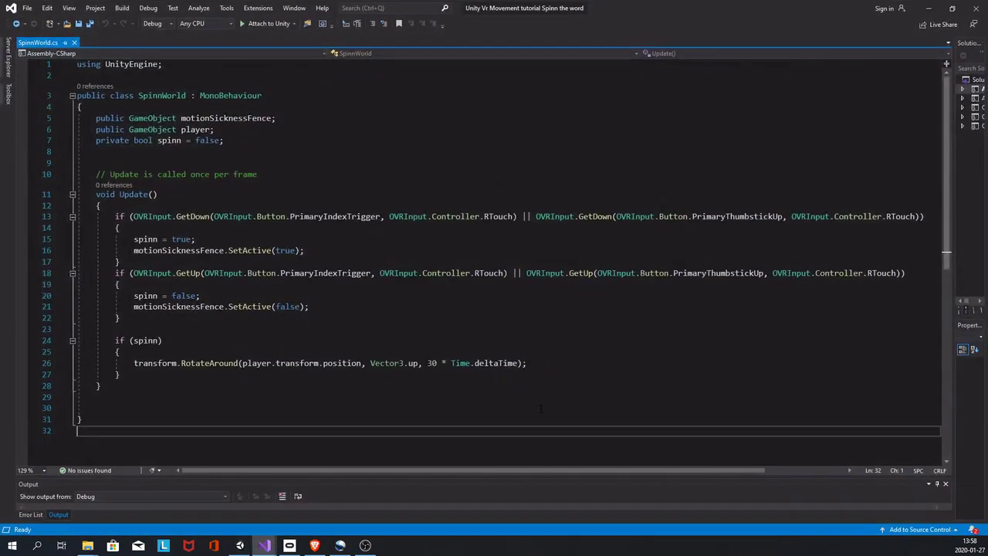
key("ctrl+a")
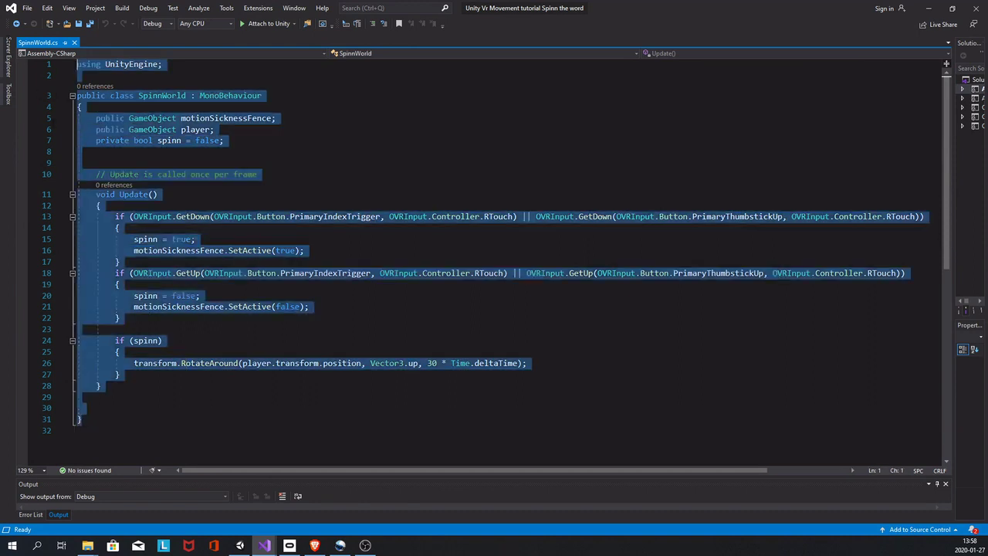
left_click(439, 312)
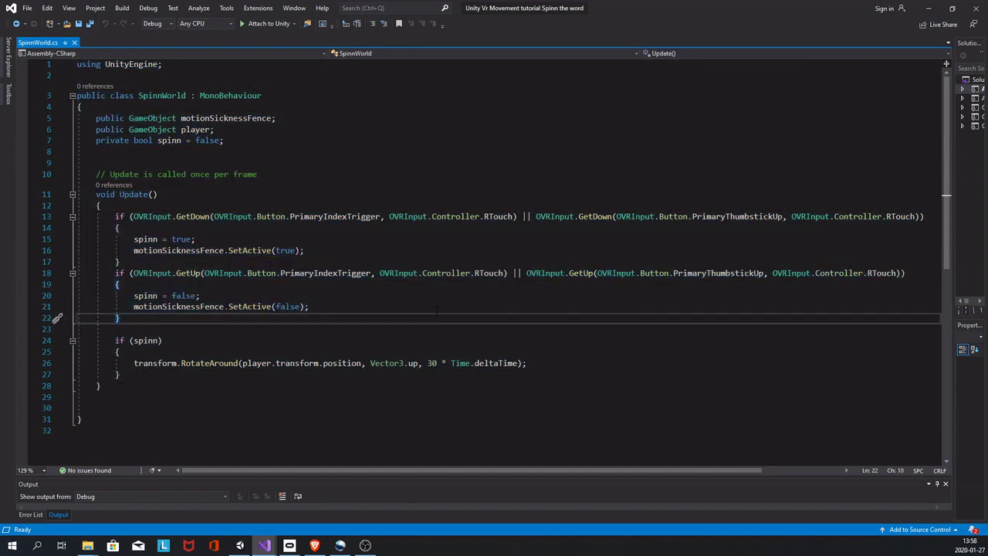